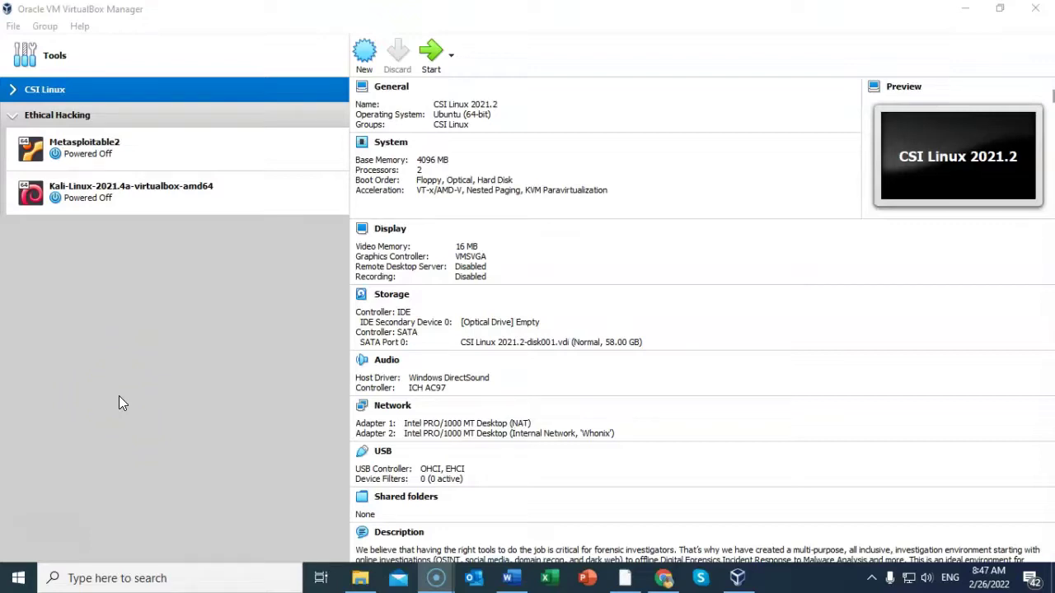
- Review the 64-bit Live Boot images on the Kali Linux download page in the browser, including the recommended Kali 2022.1 release
click(60, 313)
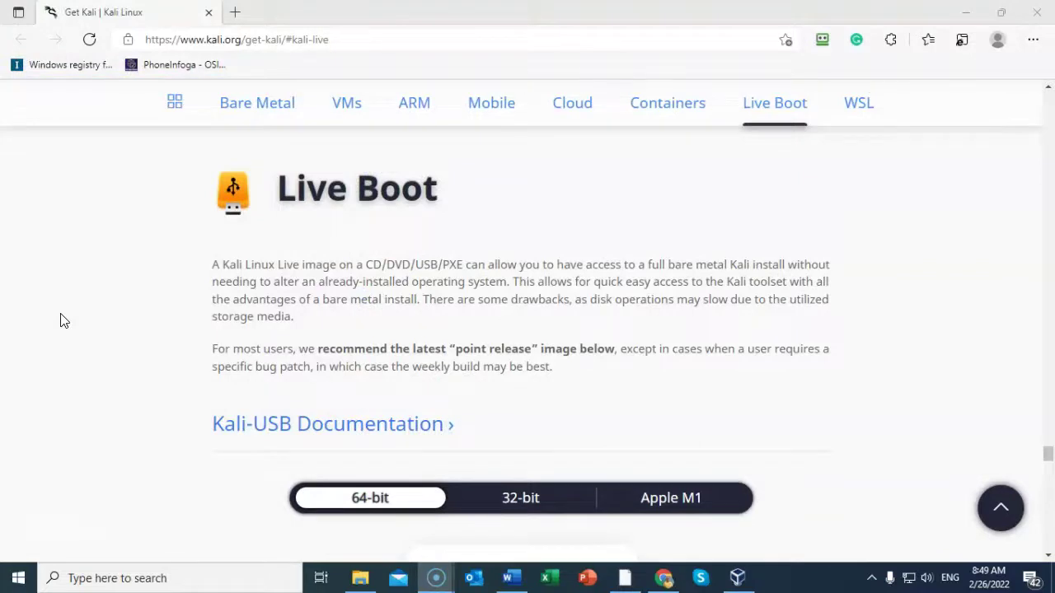
click(56, 319)
click(76, 389)
scroll(818, 386, down, 4)
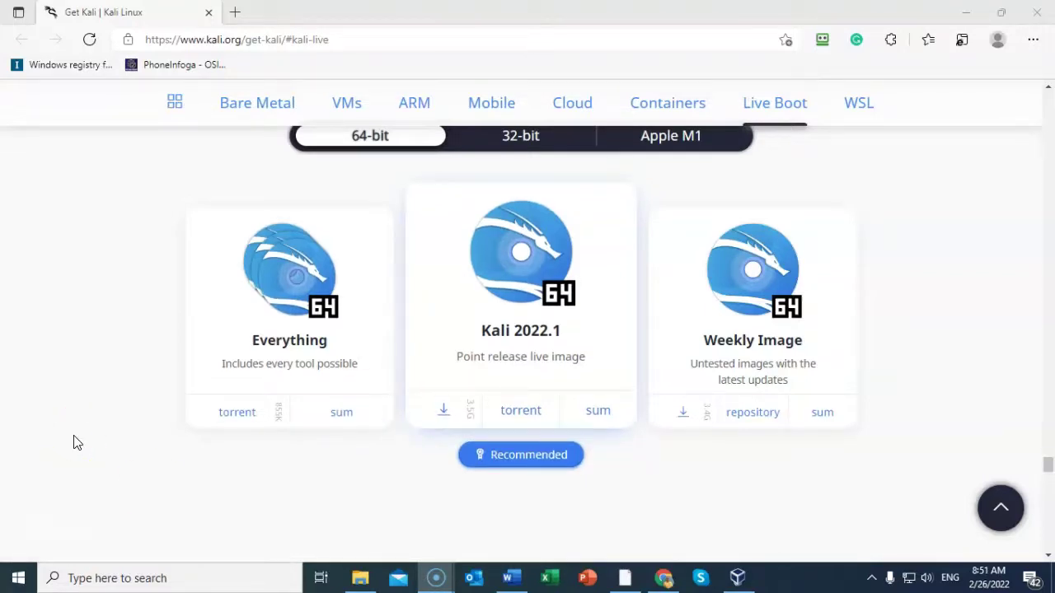
click(71, 499)
click(138, 350)
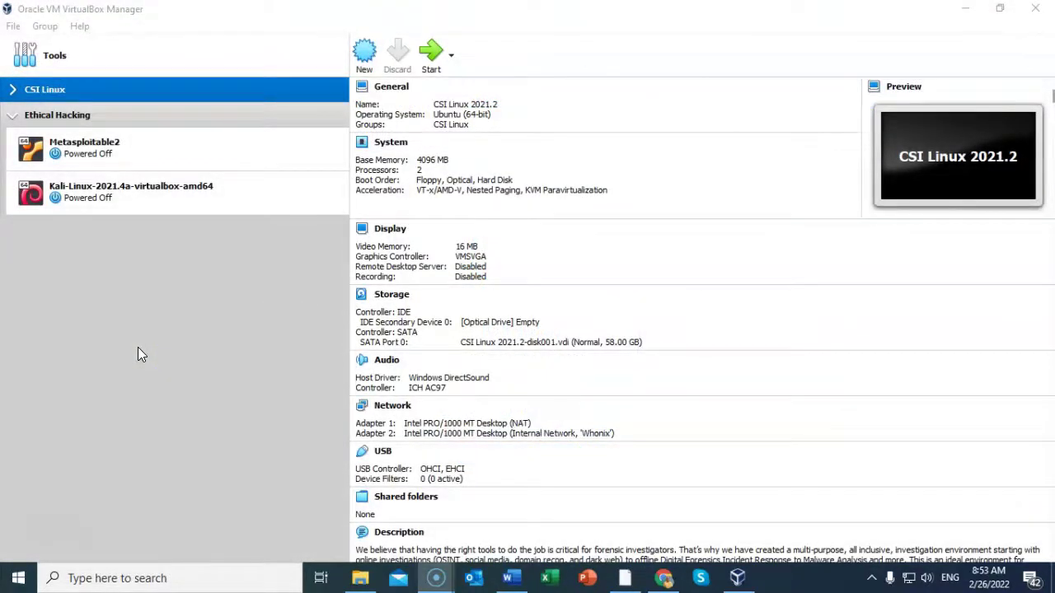
- Create an Oracle (64-bit) Linux virtual machine named Kali Live Forensic Mode with 1024 MB memory and a 12.00 GB dynamically allocated VDI disk
click(45, 26)
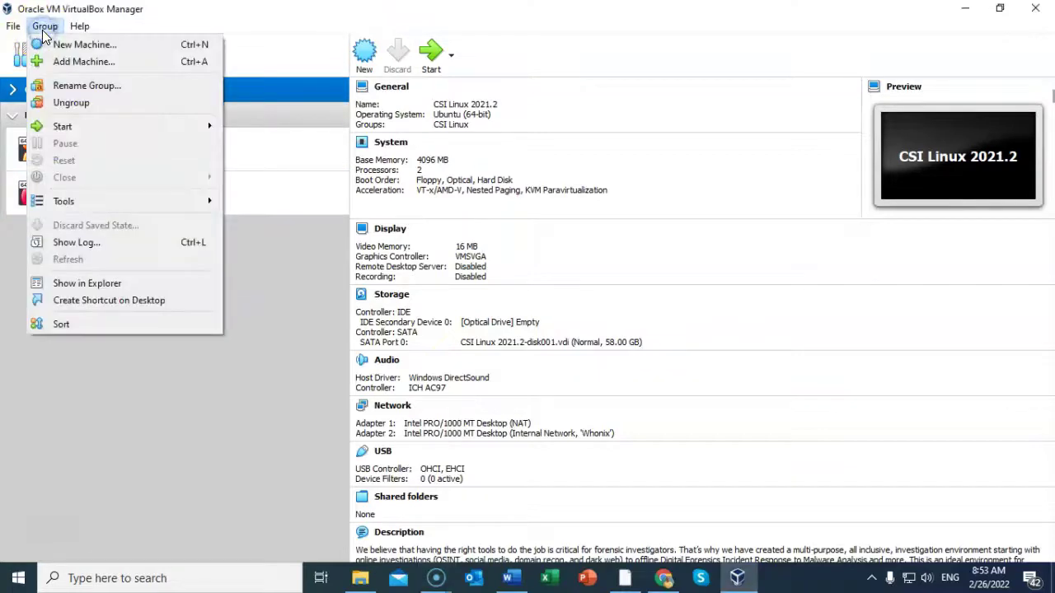
click(58, 30)
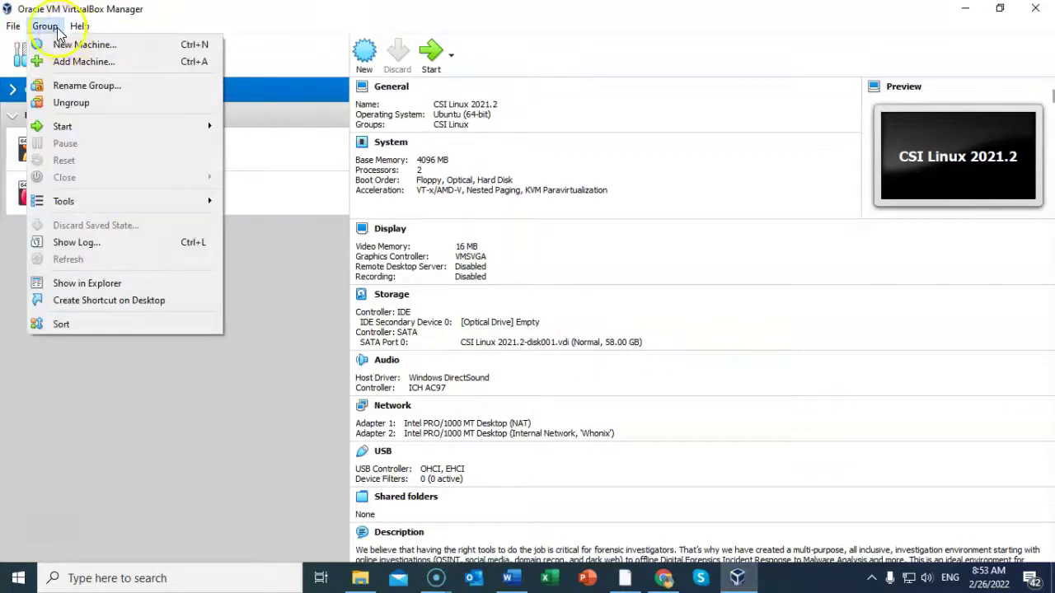
click(85, 45)
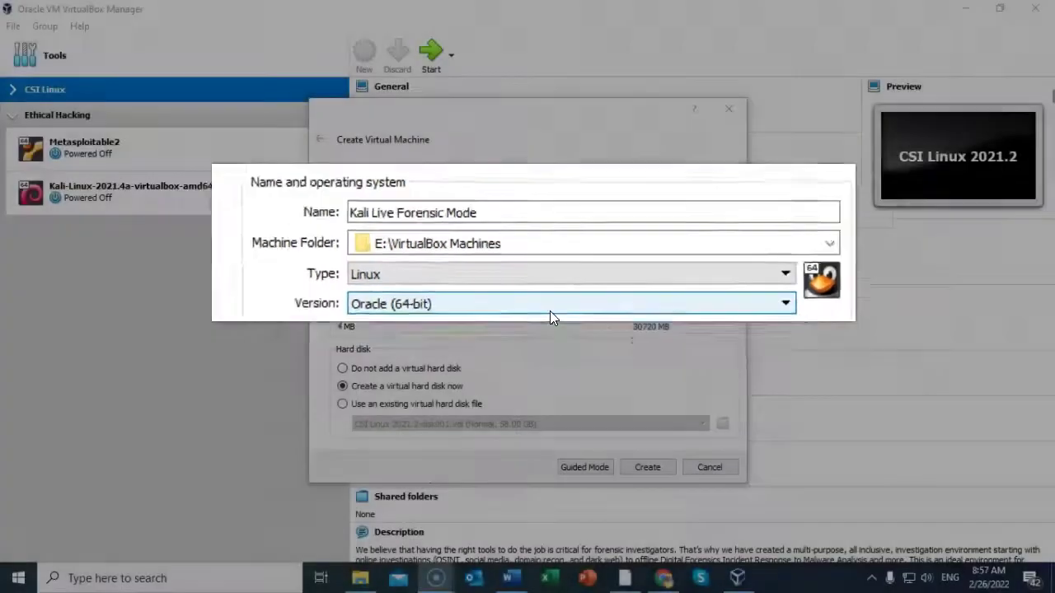
click(565, 367)
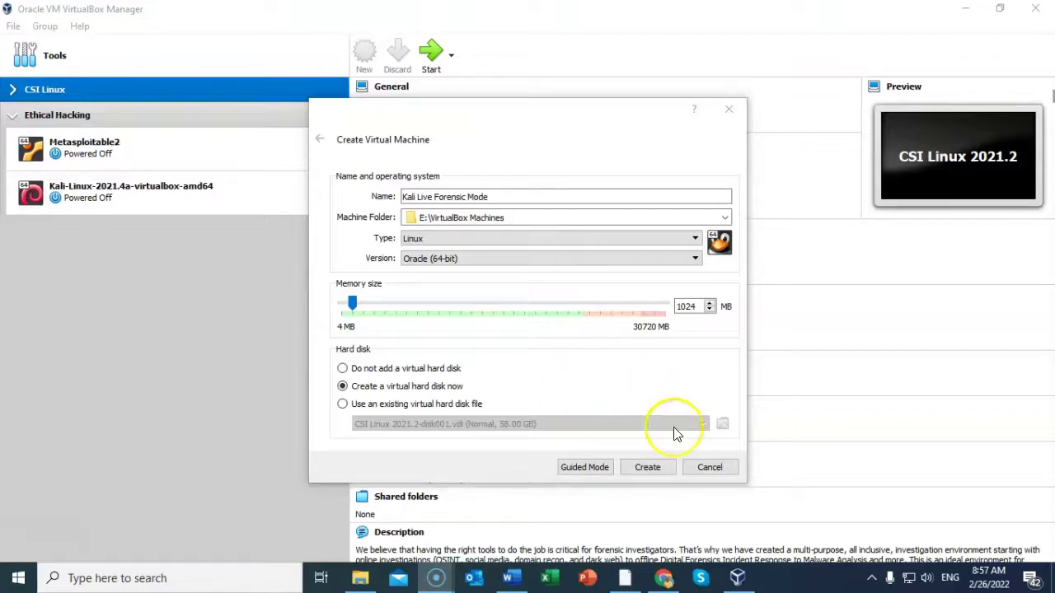
click(648, 467)
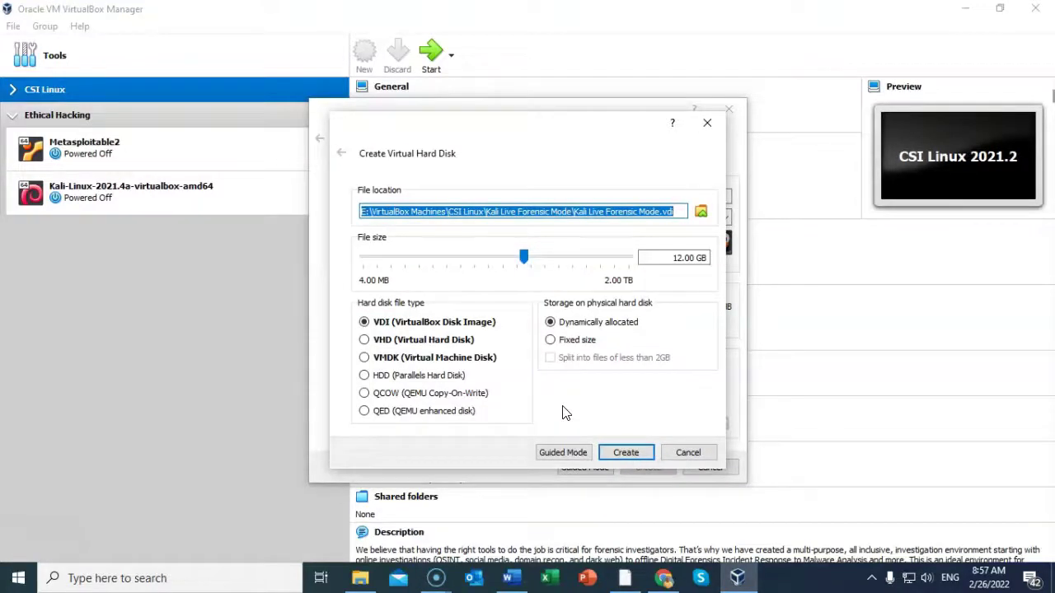
click(626, 452)
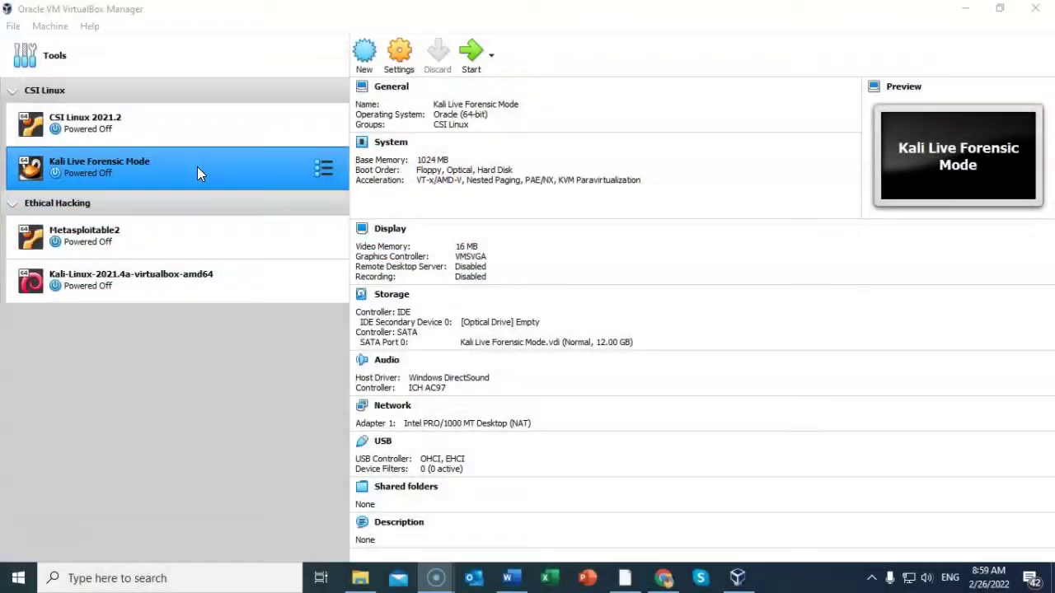
- Start the Kali Live Forensic Mode machine with kali-linux-2022.1-live-amd64.iso from the Kali Live CD Image folder on drive E: as its start-up disk
double_click(196, 169)
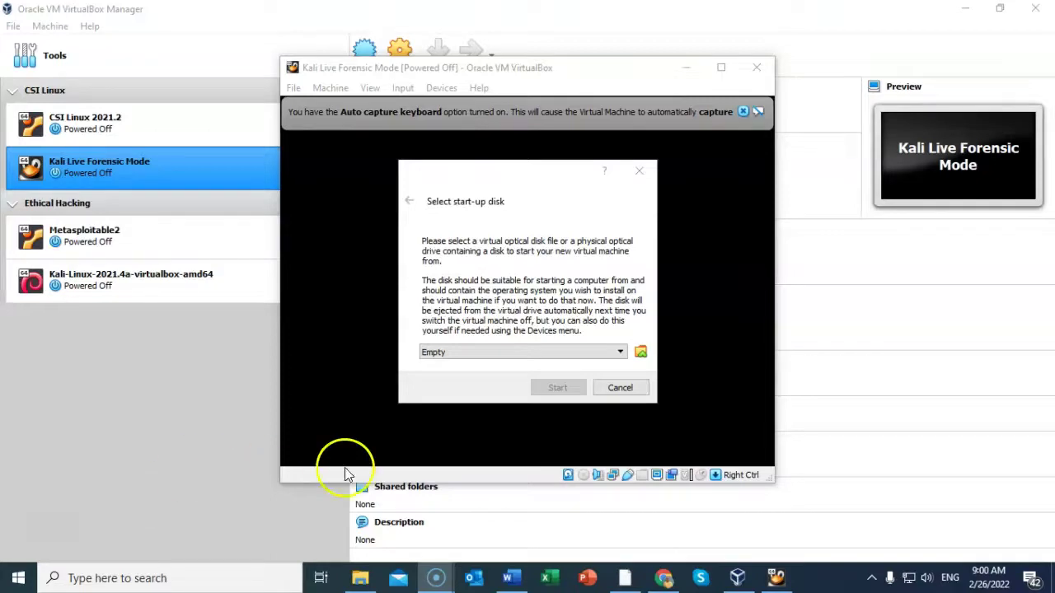
click(641, 352)
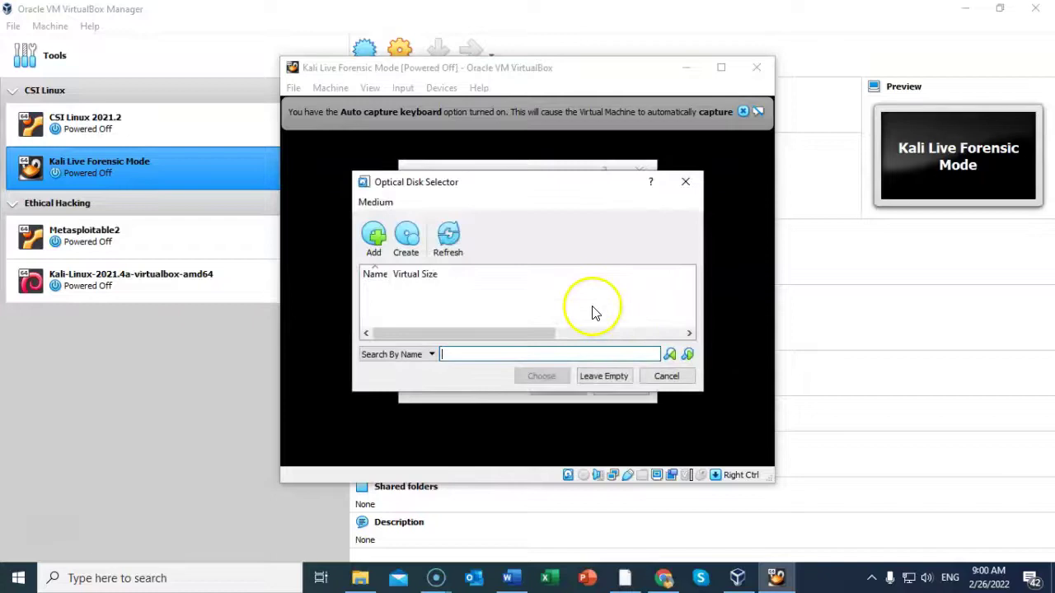
click(381, 237)
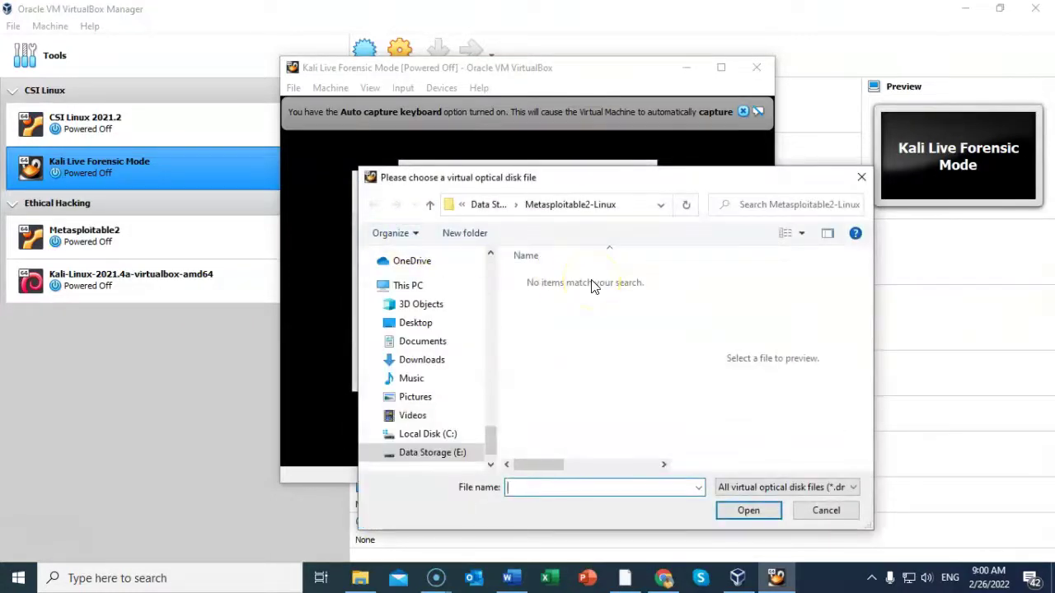
click(617, 351)
scroll(459, 417, down, 1)
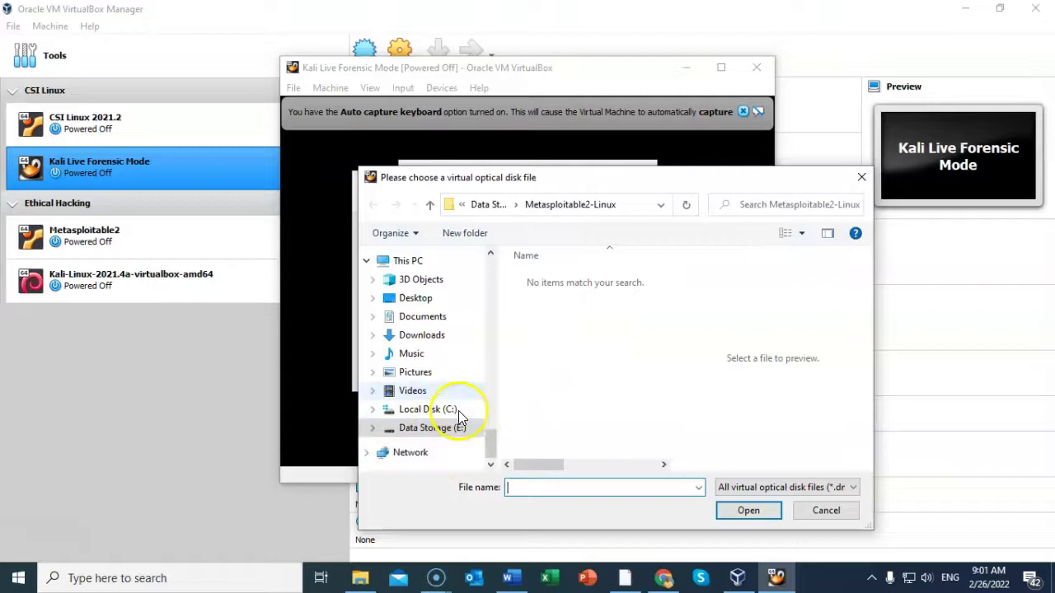
click(434, 426)
double_click(566, 377)
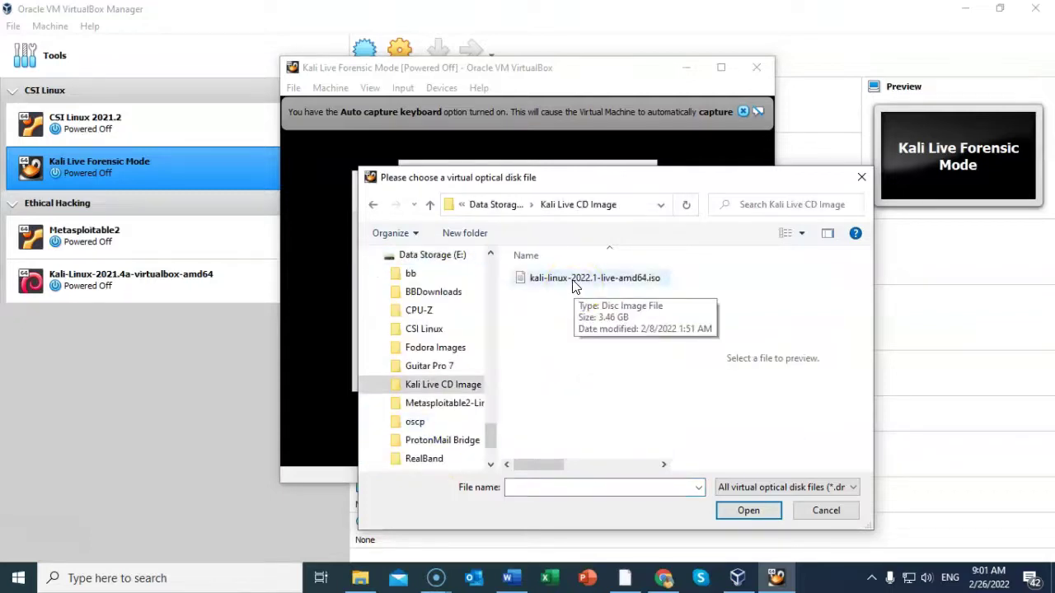
double_click(572, 282)
click(551, 377)
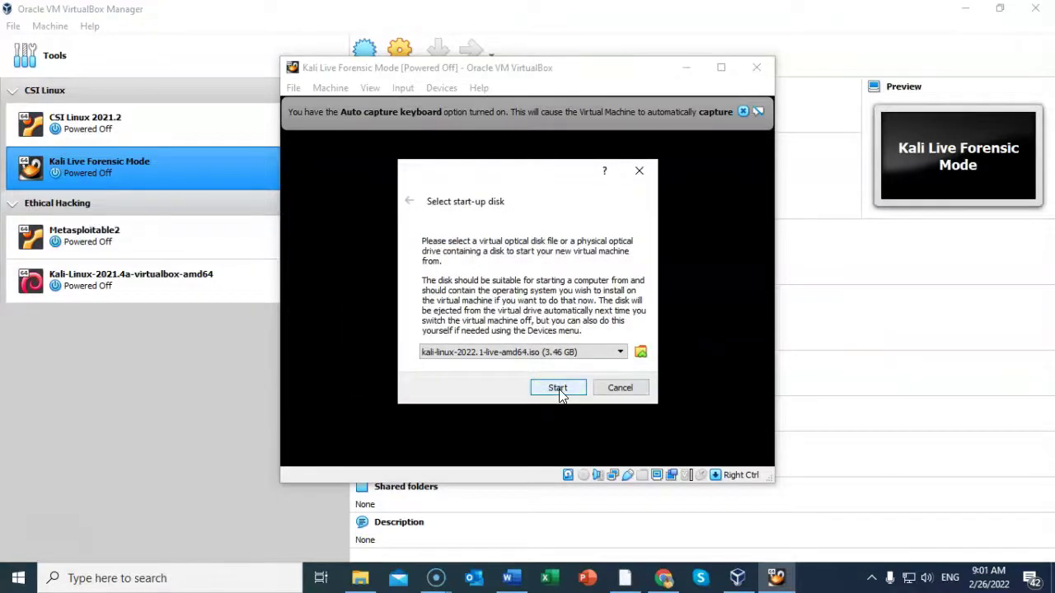
click(558, 390)
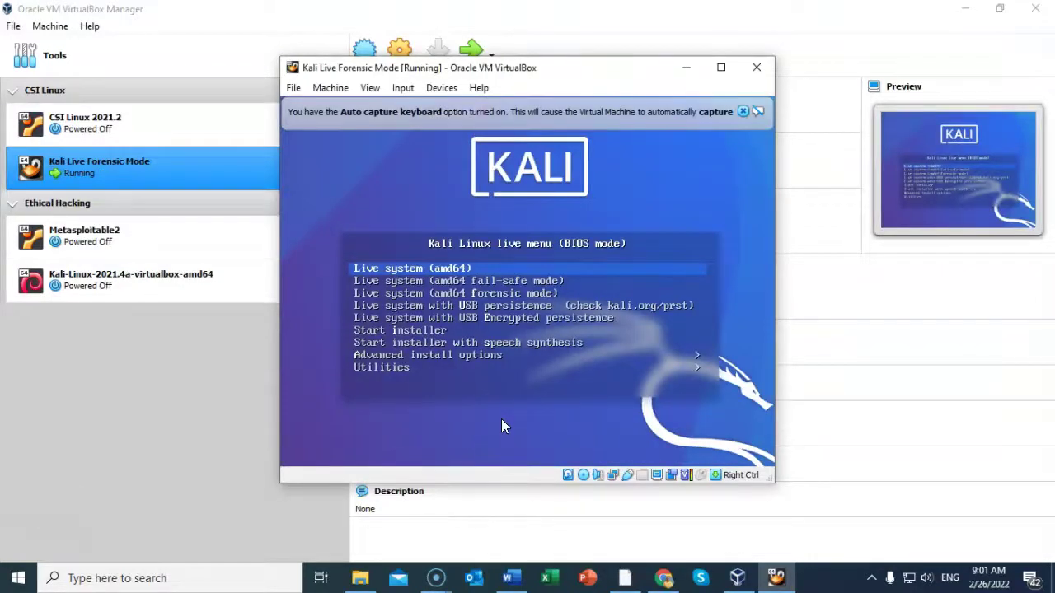
- Boot the machine with the Live system (amd64 forensic mode) entry of the Kali Linux live menu
key(Down)
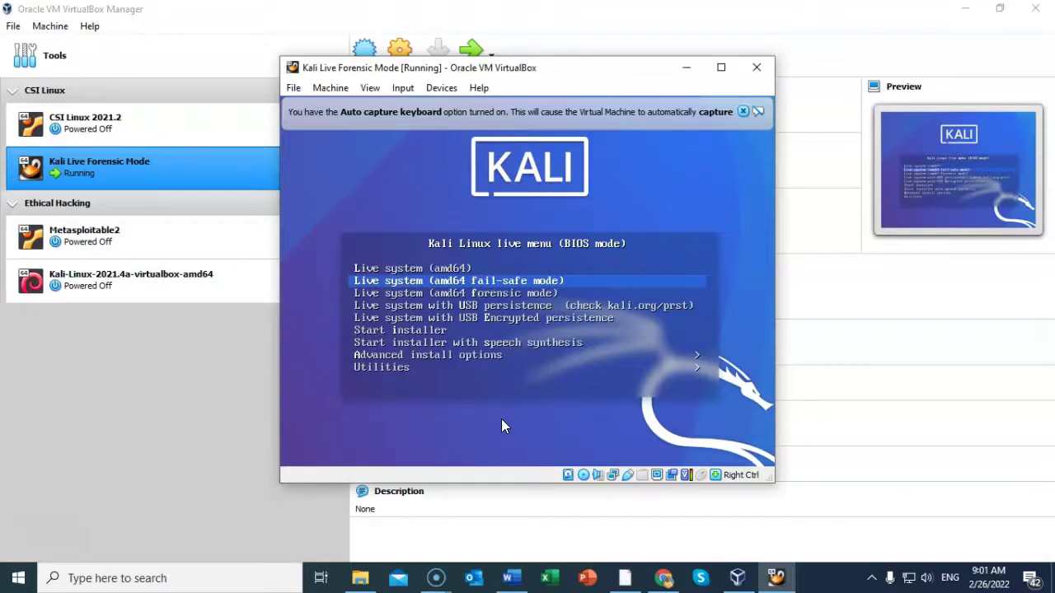
key(Down)
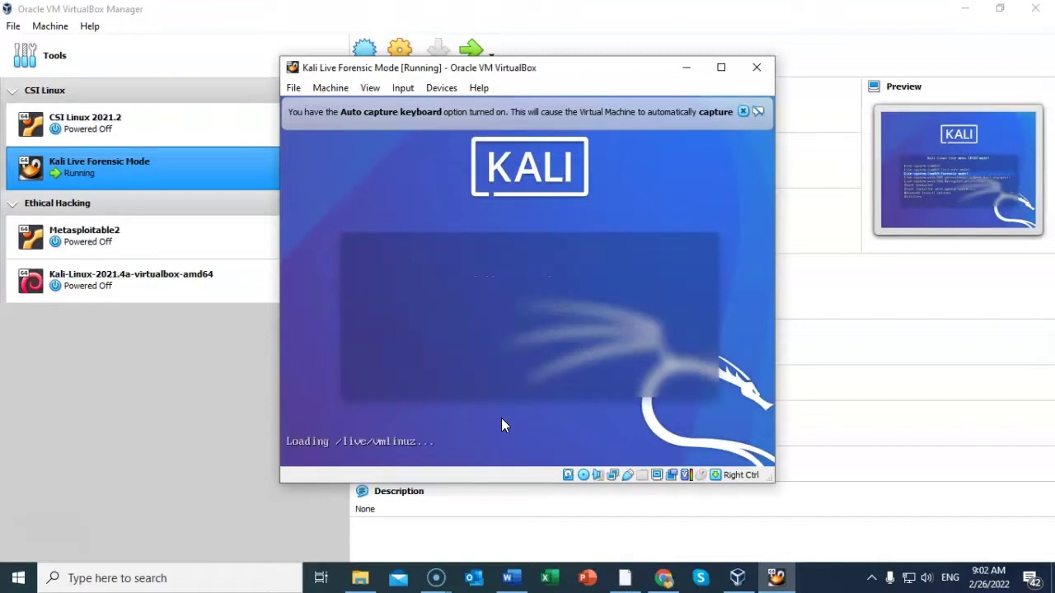
key(Return)
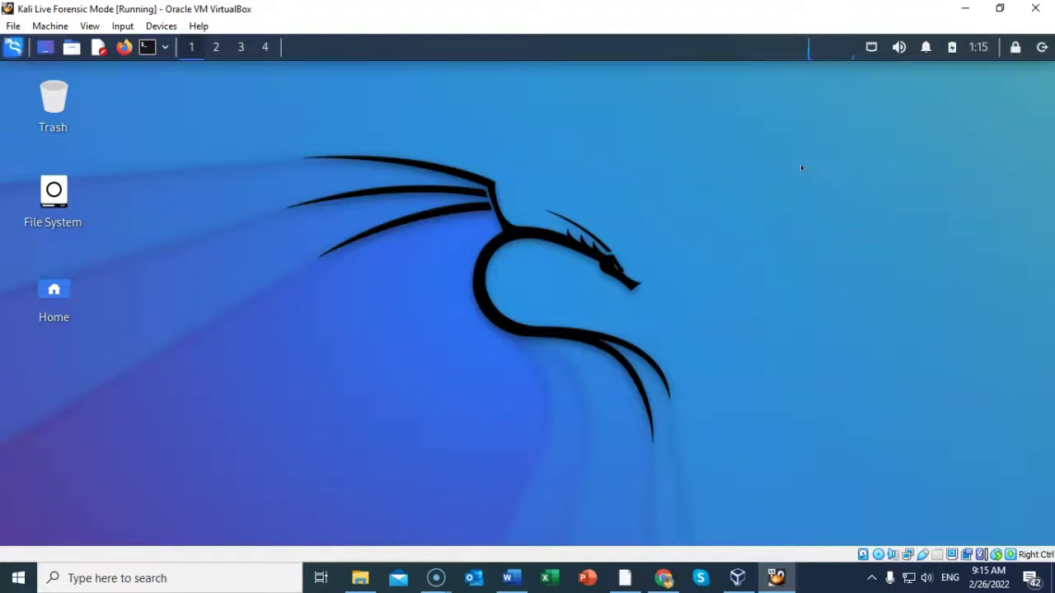
- Shut down the Kali live session so that the virtual machine powers off
click(1043, 48)
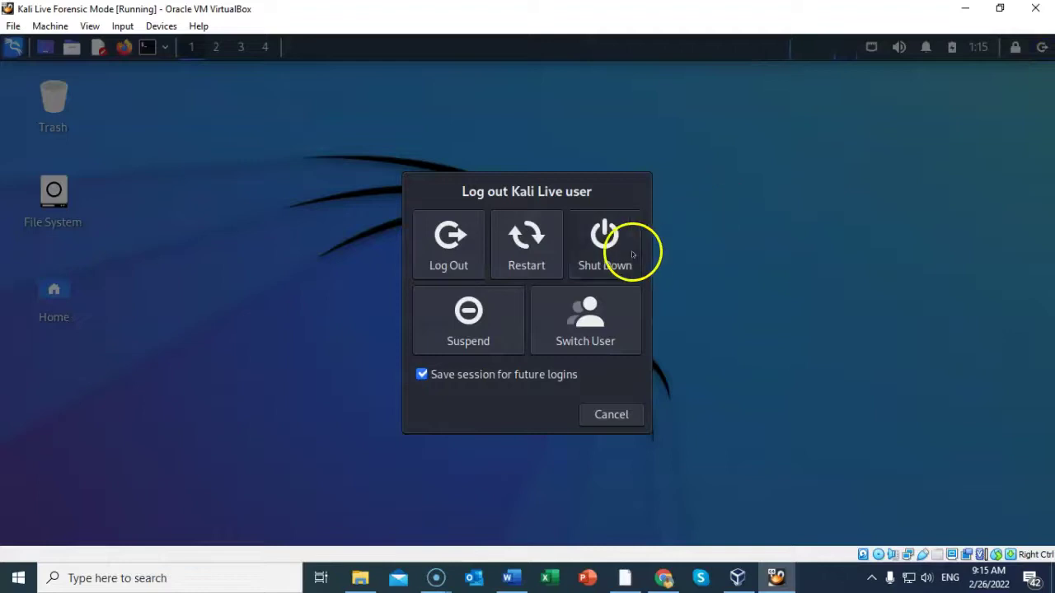
click(618, 251)
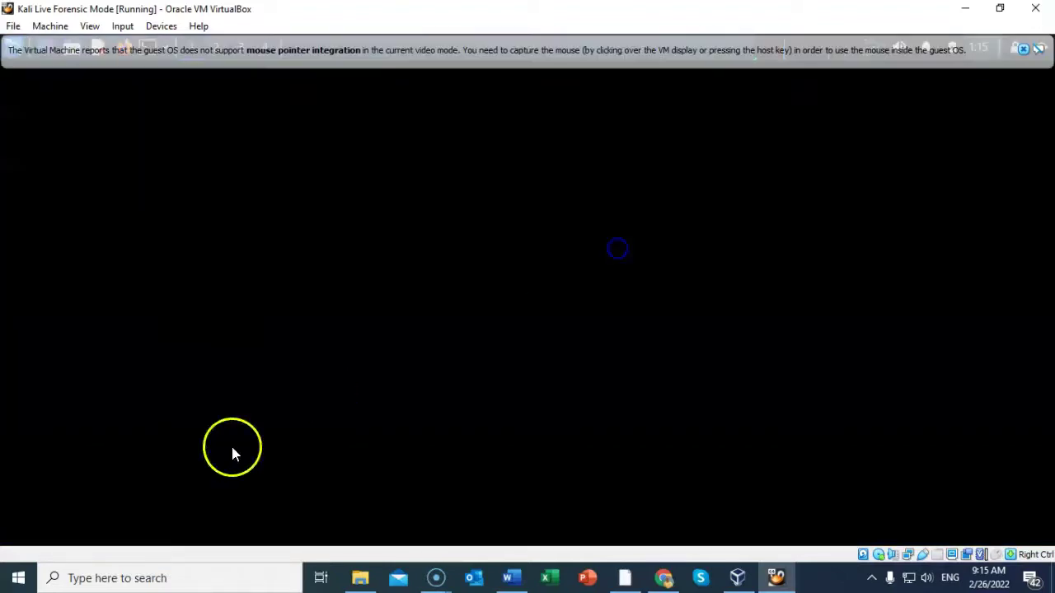
key(Return)
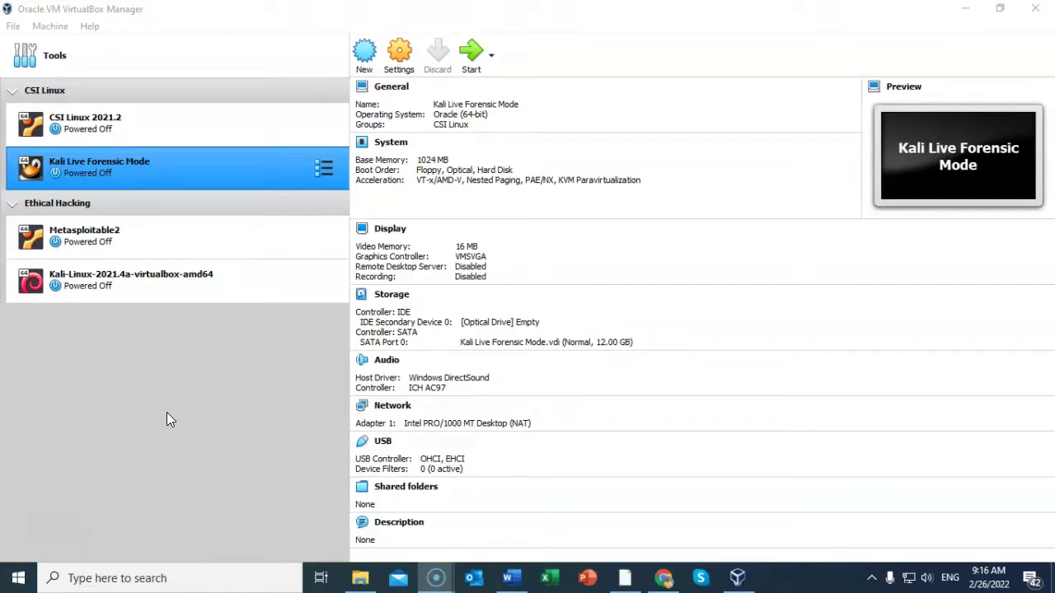
- Start the Kali Live Forensic Mode machine again and insert kali-linux-2022.1-live-amd64.iso into its optical drive
double_click(116, 170)
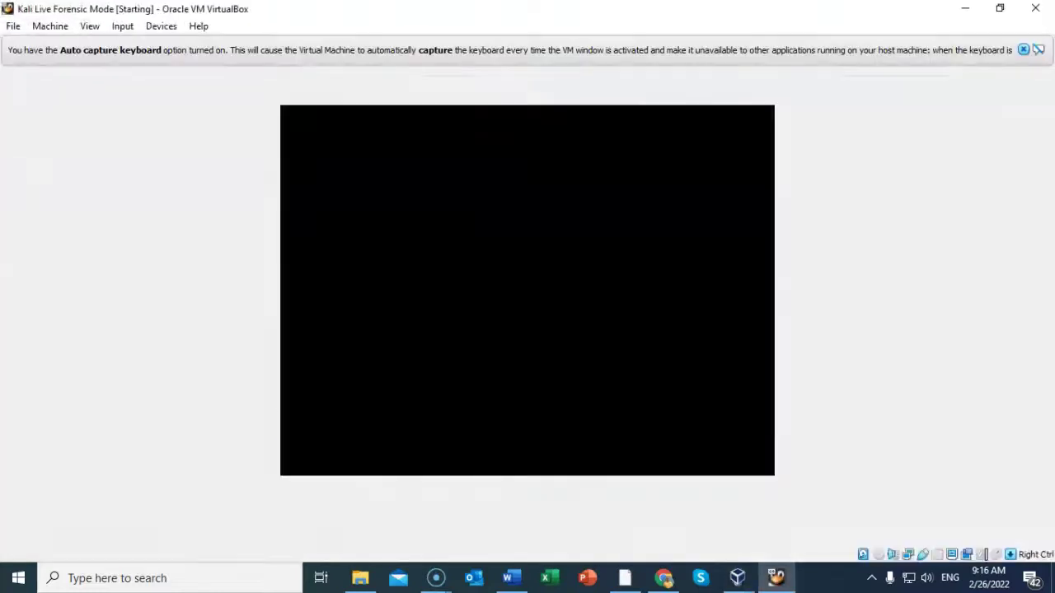
click(1023, 50)
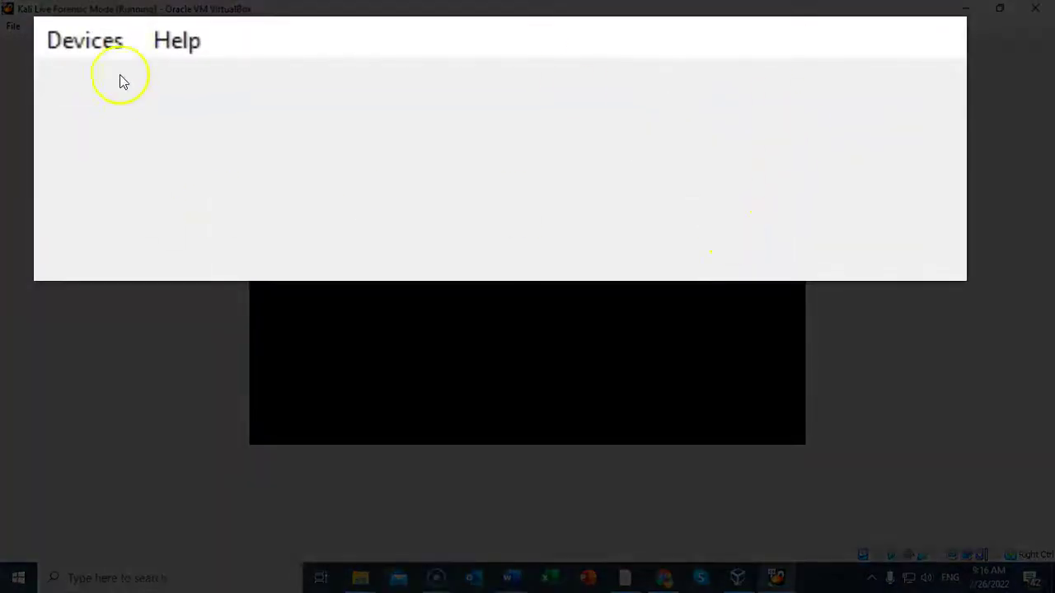
click(75, 47)
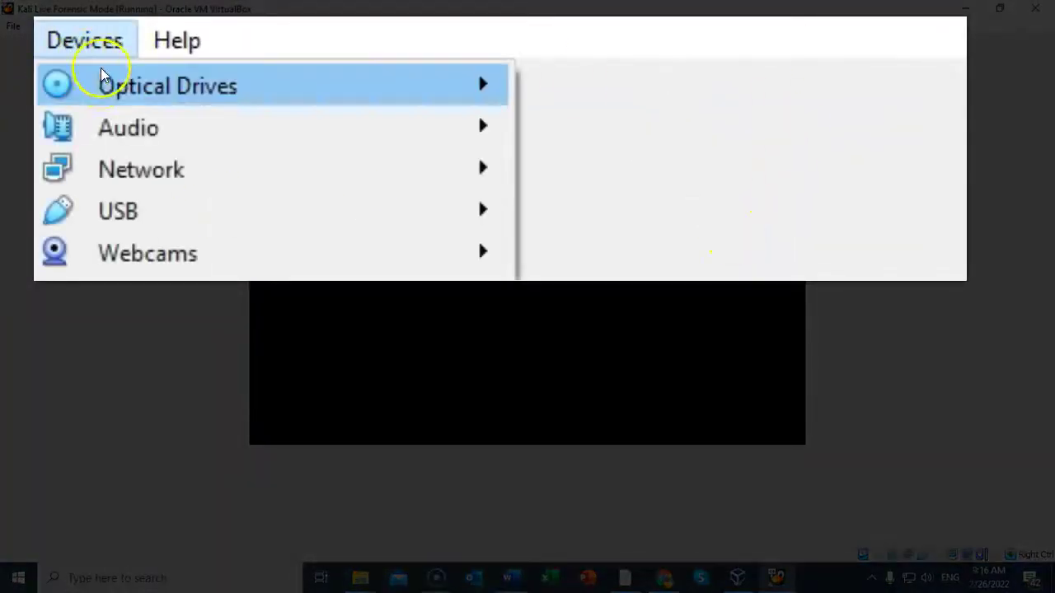
mouse_move(99, 80)
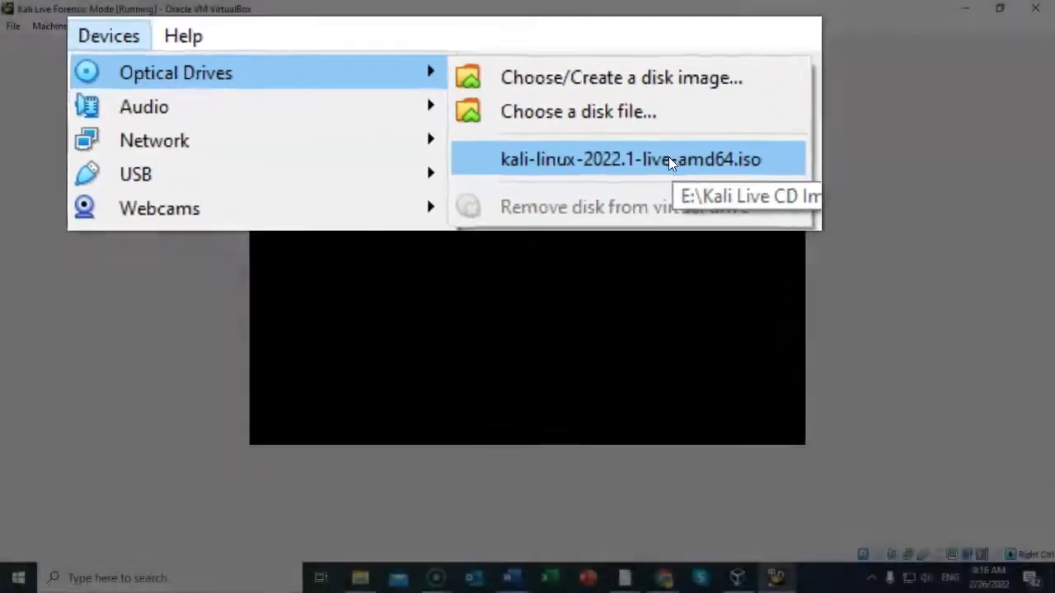
click(777, 192)
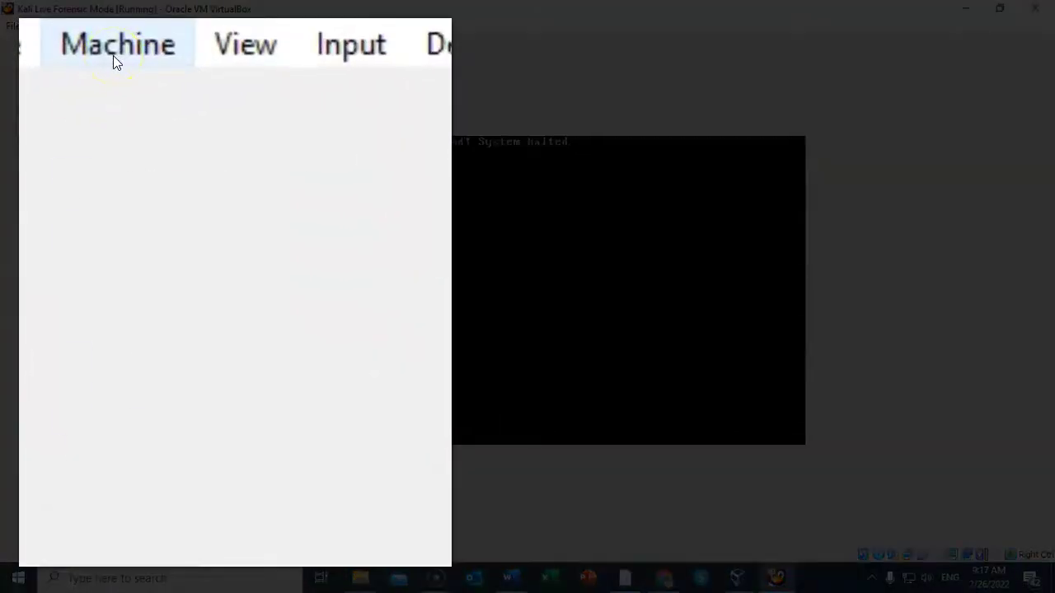
- Reset the running Kali Live Forensic Mode machine so that it restarts from the inserted live image
click(113, 55)
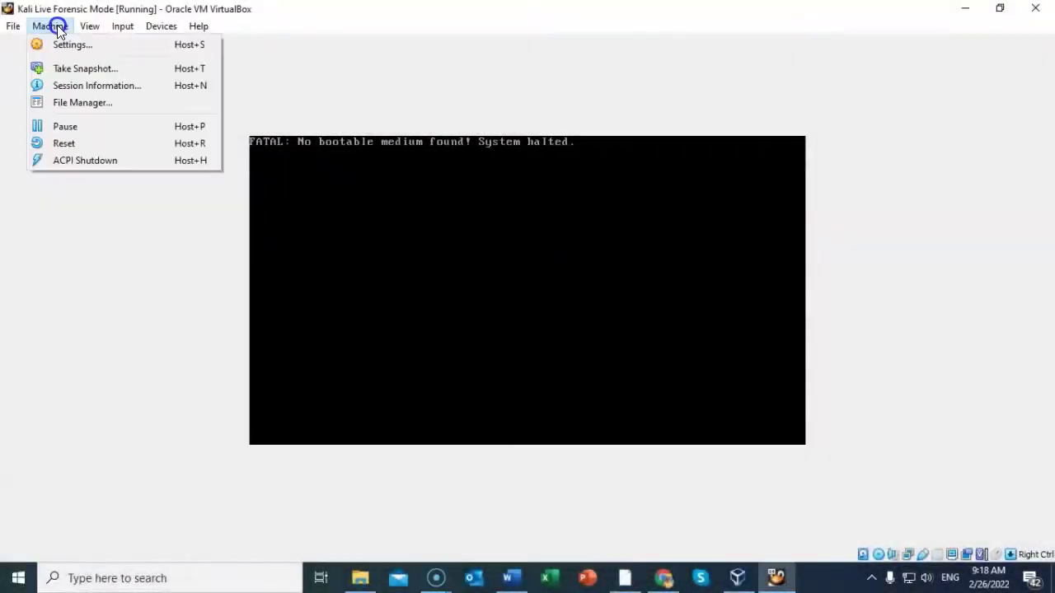
click(73, 142)
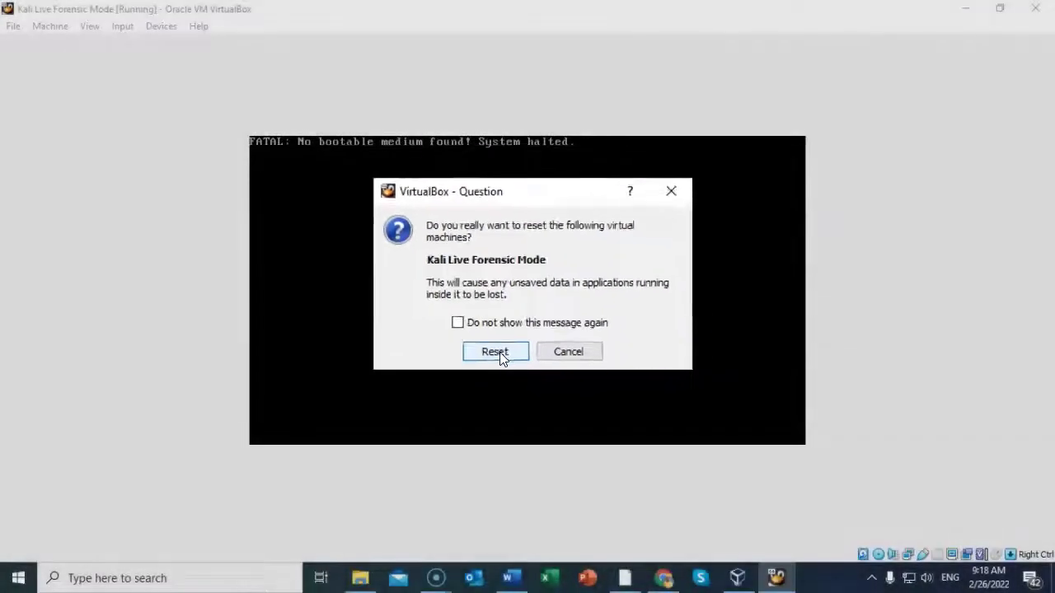
click(506, 417)
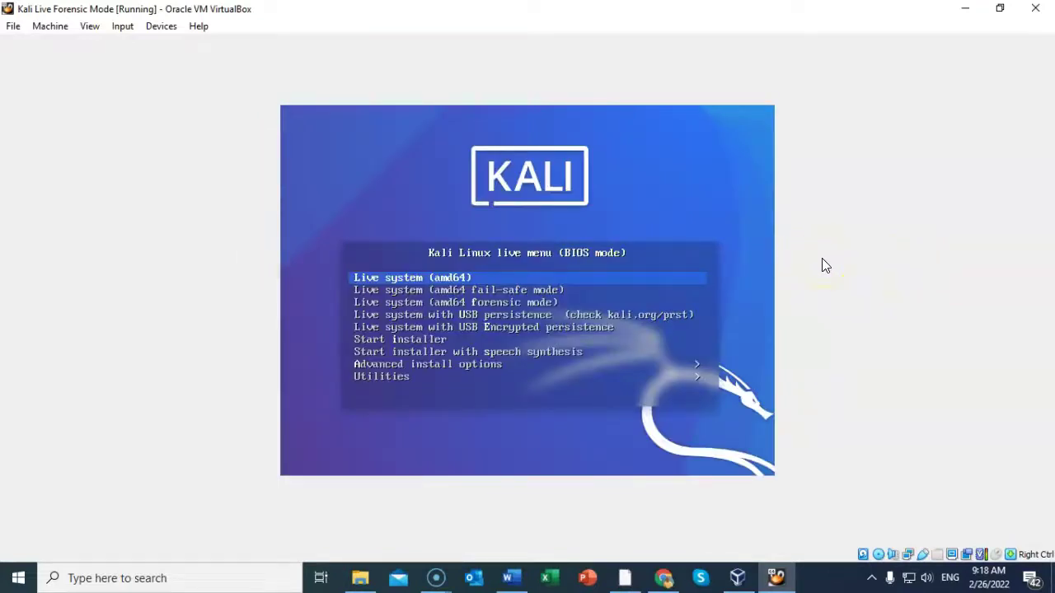
- Boot the reset machine into Kali using Live system (amd64 forensic mode)
key(Down)
key(Down)
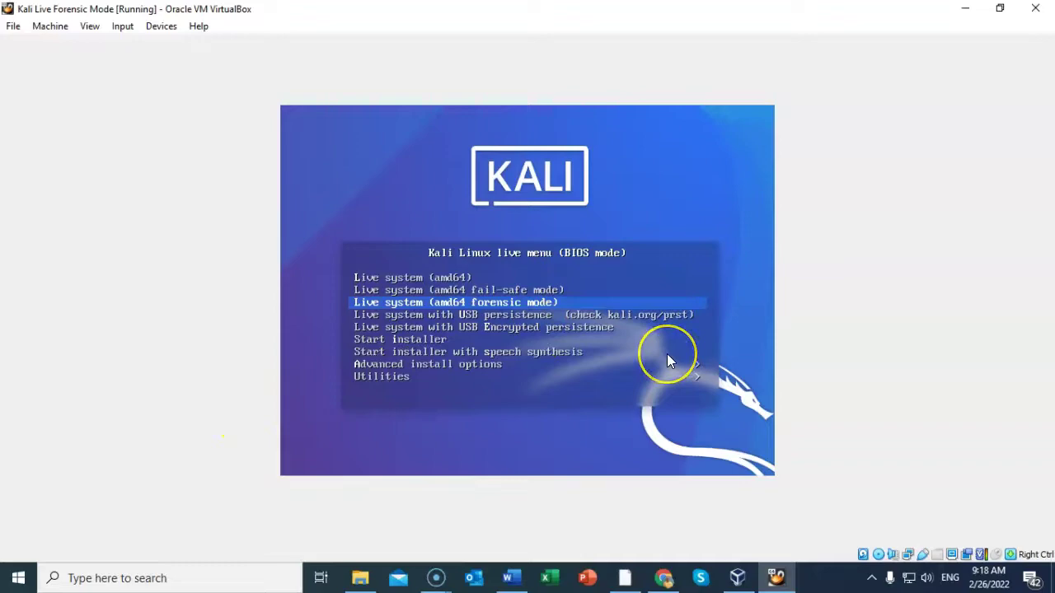
key(Return)
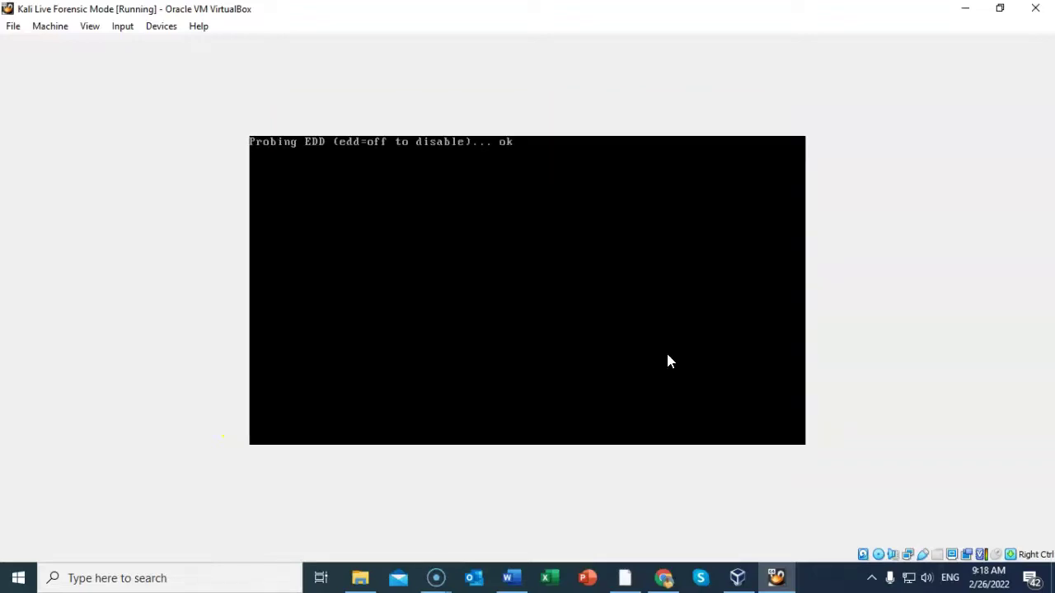